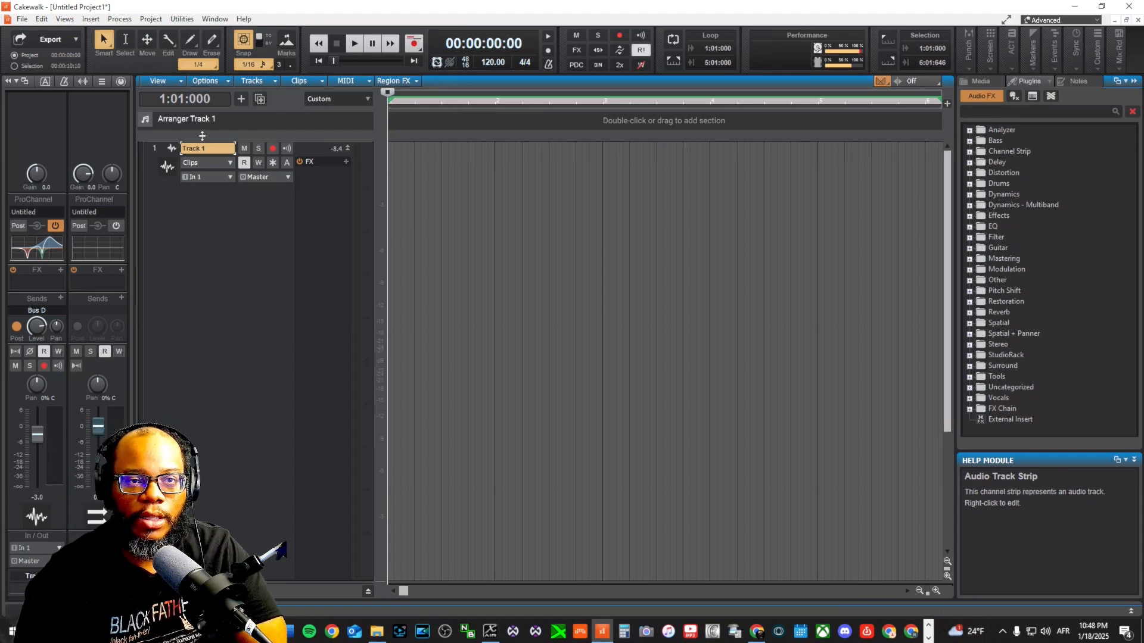
# Open the audio device preferences and look through the input drivers down to the ZOOM L-8 ASIO entries
pyautogui.click(41, 18)
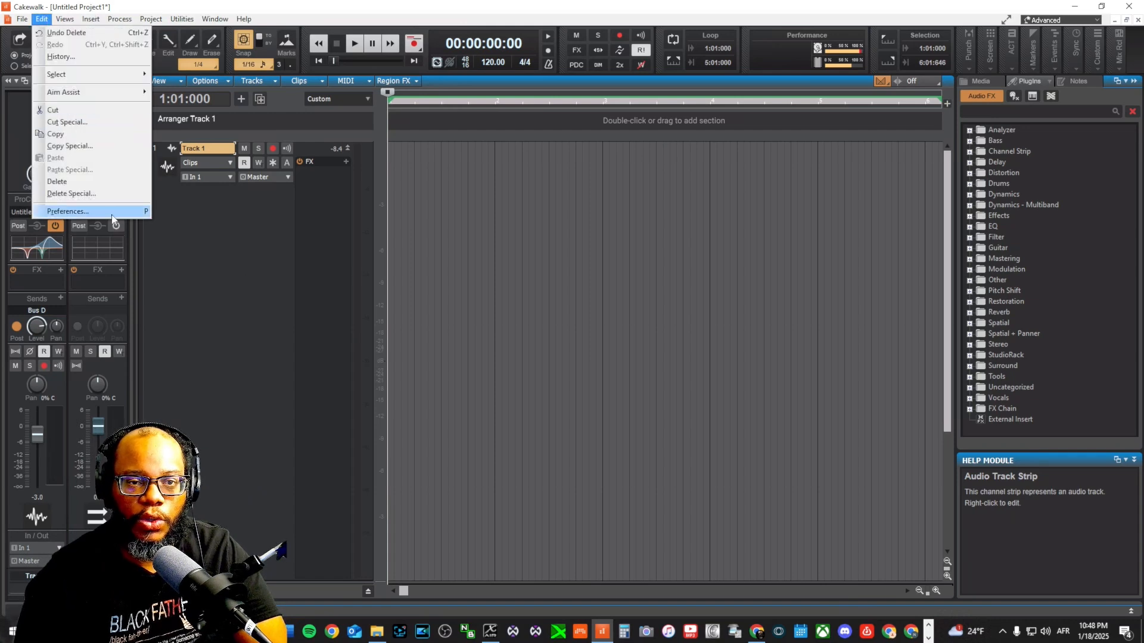
pyautogui.click(89, 217)
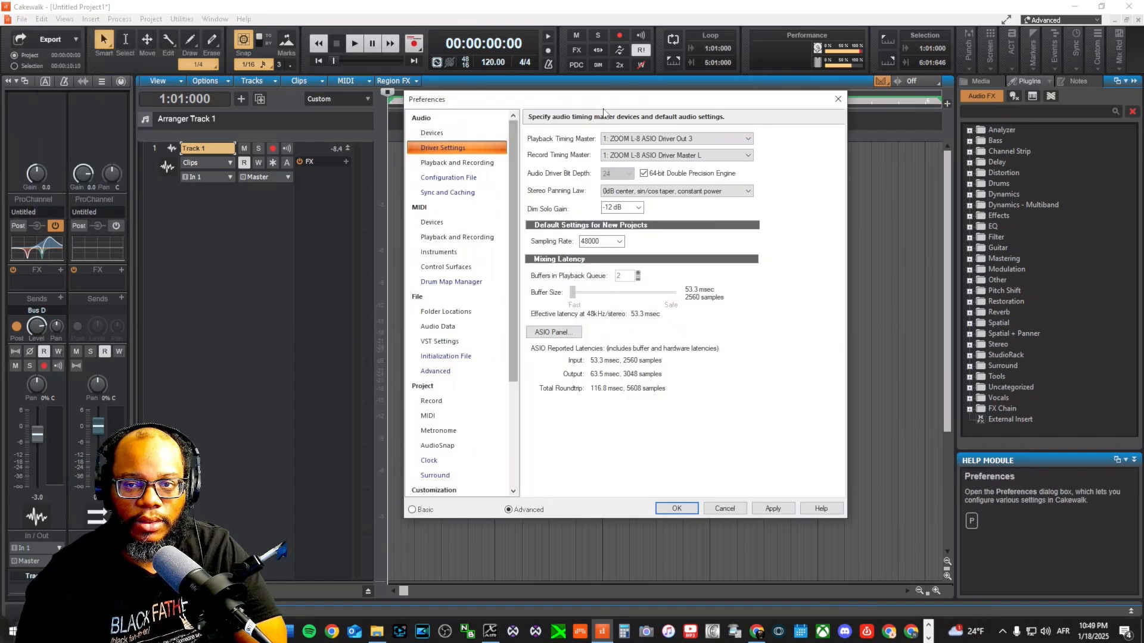
pyautogui.moveTo(606, 100); pyautogui.dragTo(526, 105)
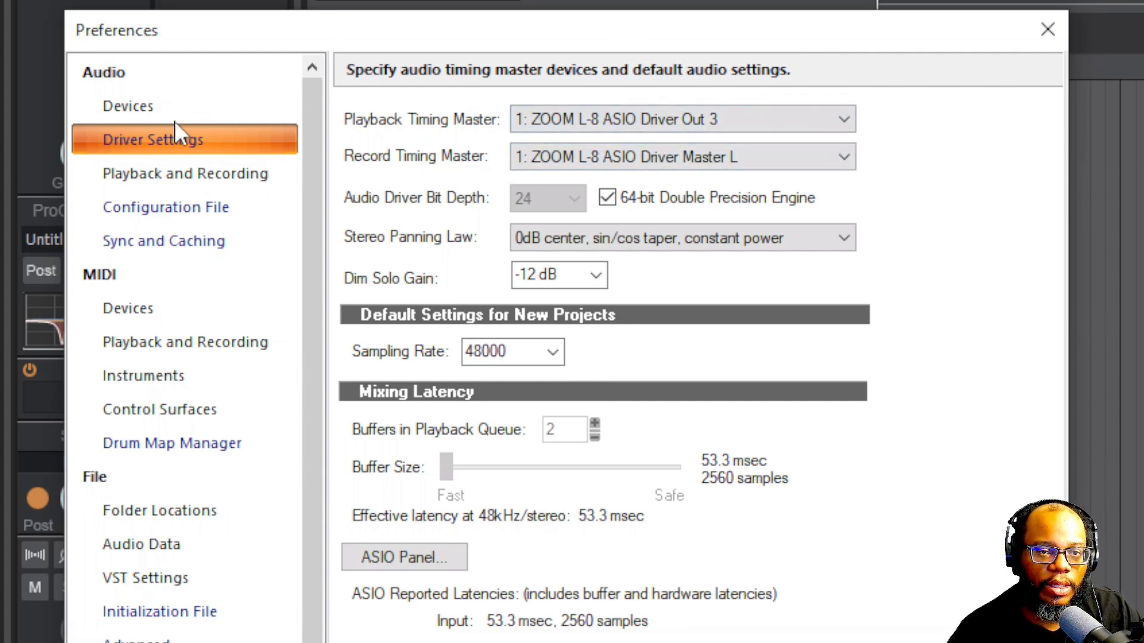
pyautogui.click(143, 108)
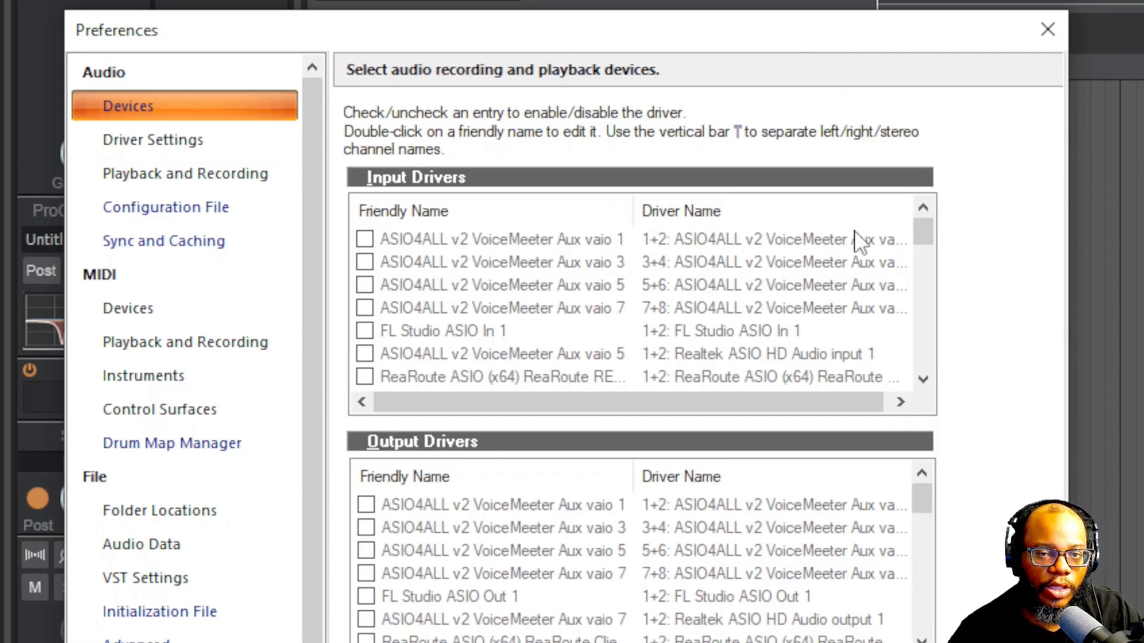
pyautogui.moveTo(923, 232); pyautogui.dragTo(952, 394)
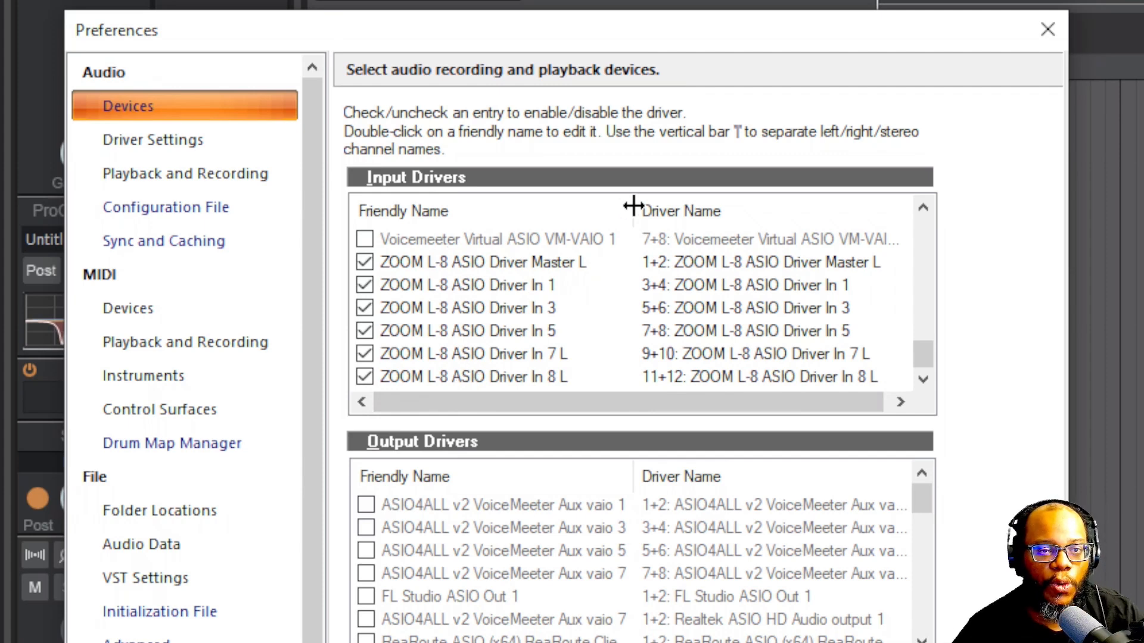
# Review the driver modes offered in the audio playback and recording preferences, keeping ASIO selected
pyautogui.click(219, 179)
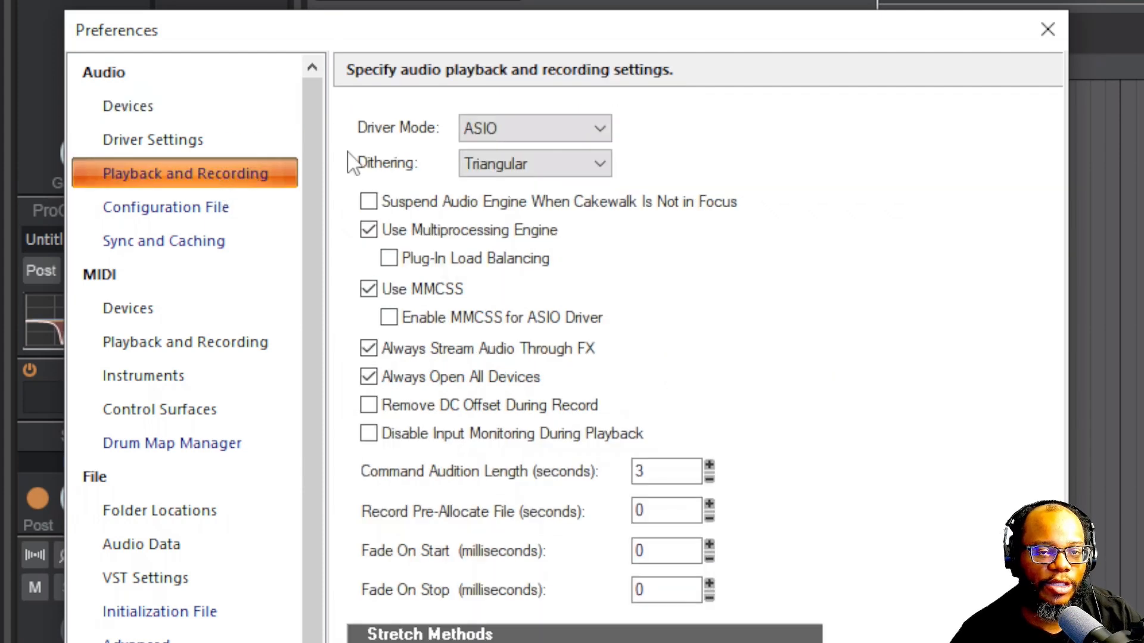
pyautogui.click(560, 129)
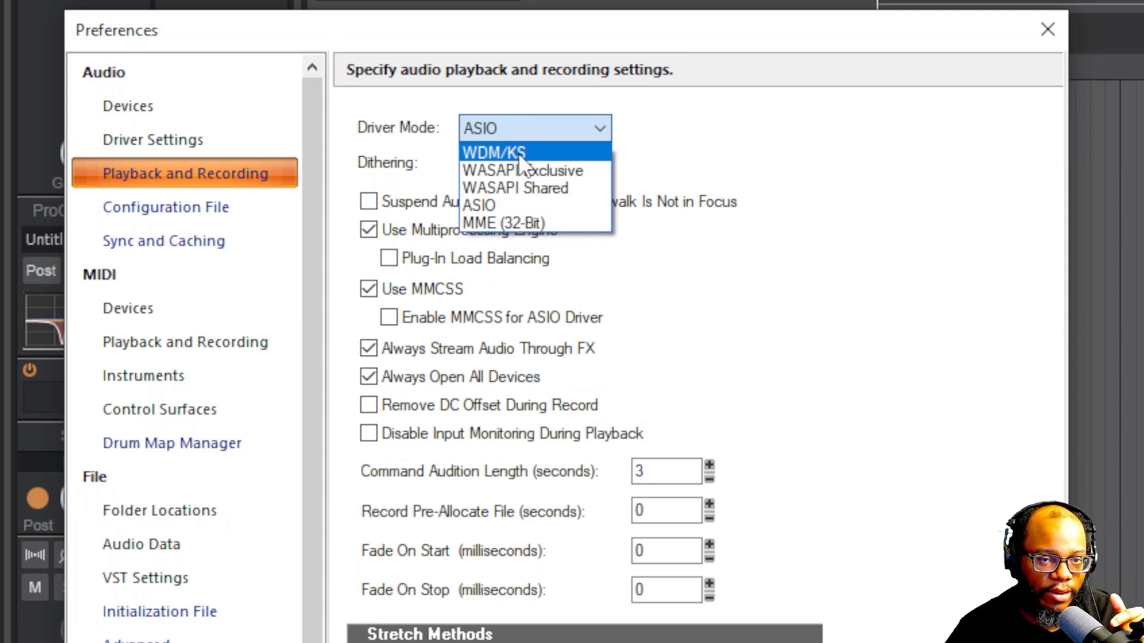
pyautogui.click(801, 194)
pyautogui.click(131, 106)
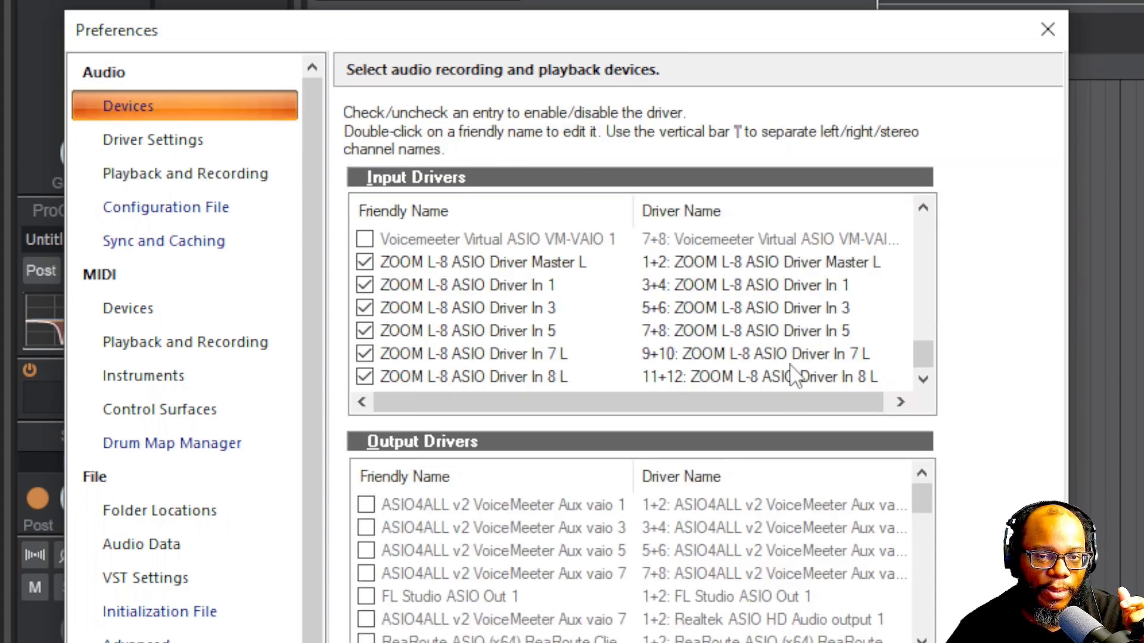
pyautogui.click(192, 172)
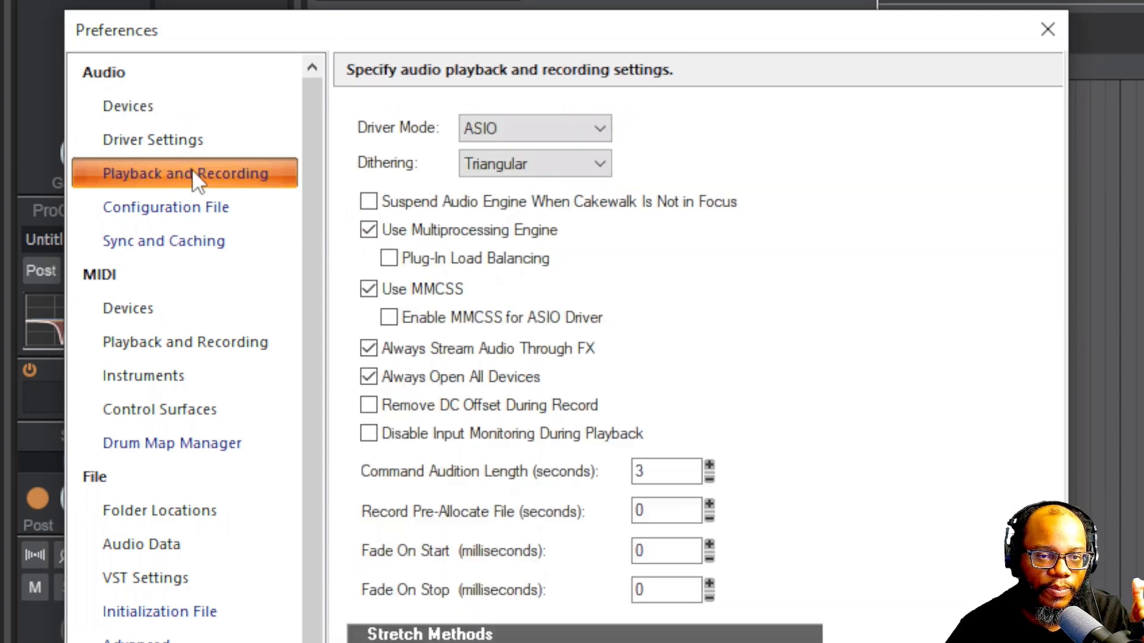
pyautogui.click(562, 125)
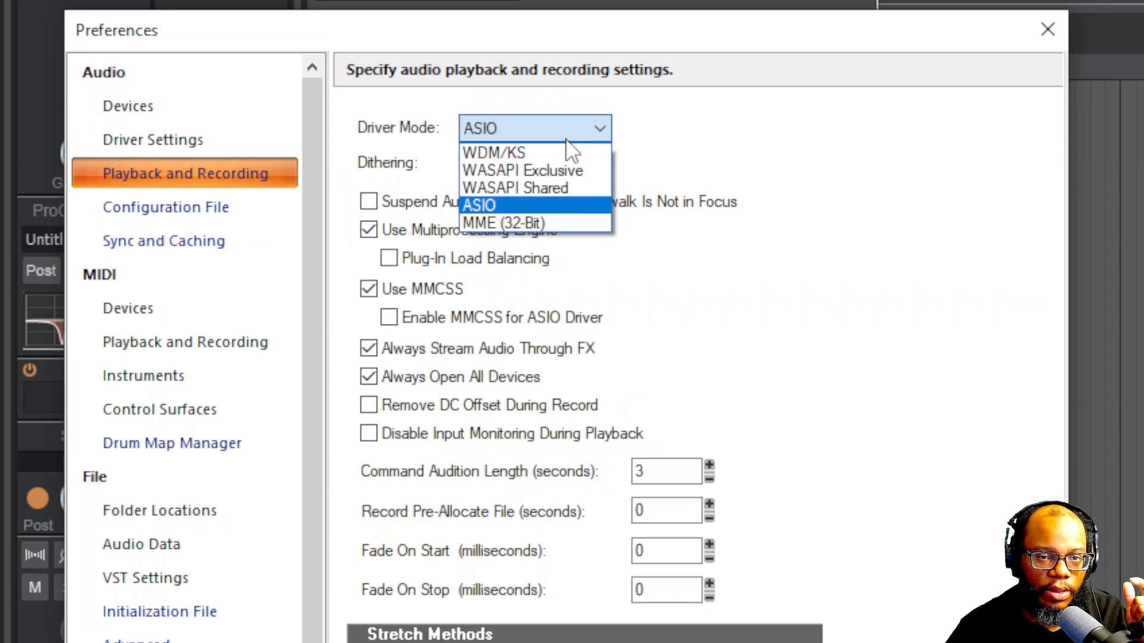
pyautogui.click(680, 173)
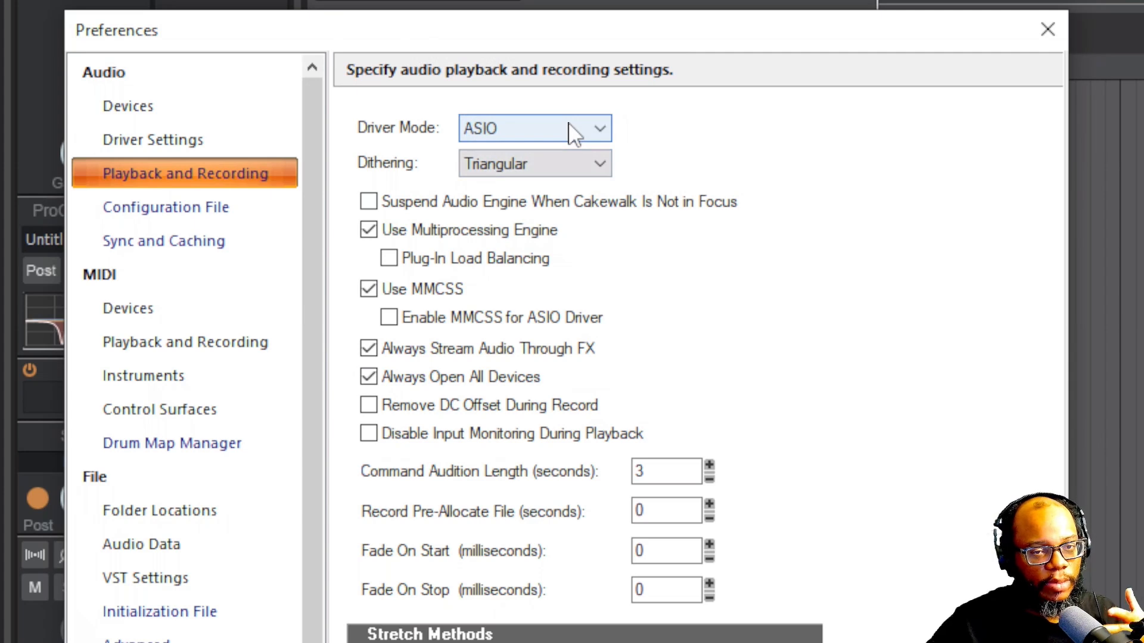
pyautogui.click(591, 125)
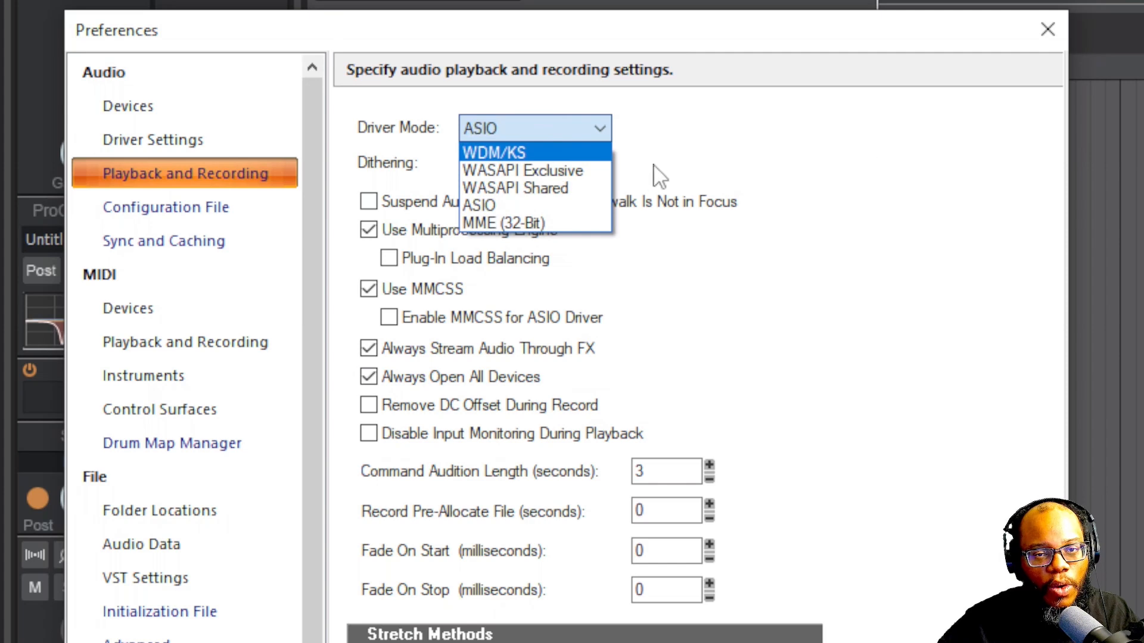
pyautogui.click(813, 156)
# Recheck which input drivers are ticked in the audio device preferences
pyautogui.click(153, 109)
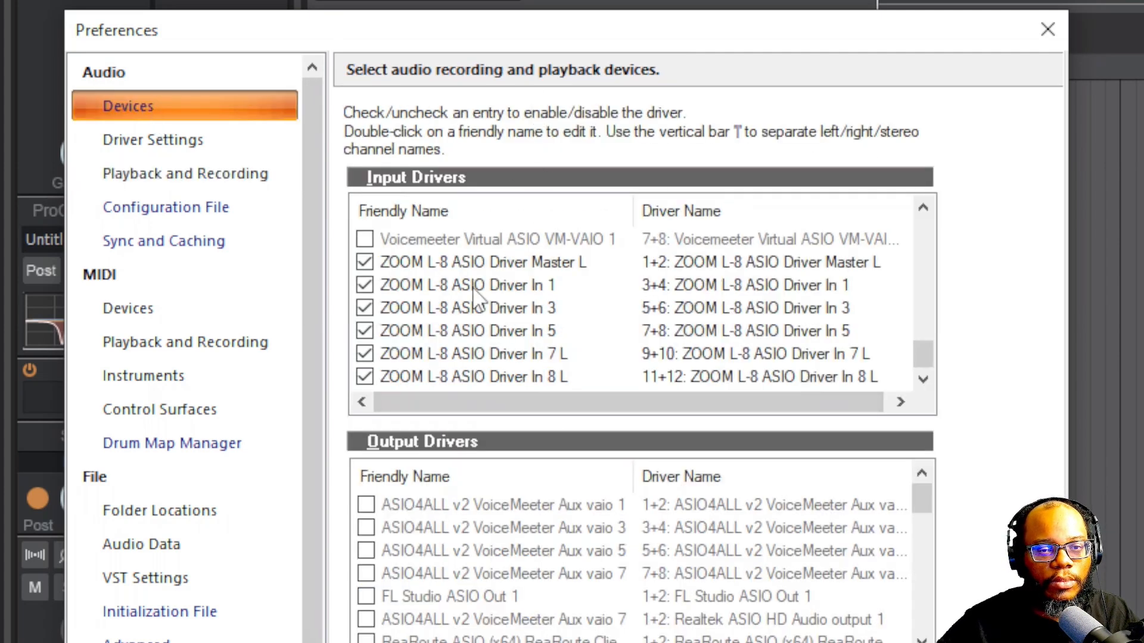
pyautogui.scroll(2, 476, 292)
pyautogui.scroll(-2, 480, 273)
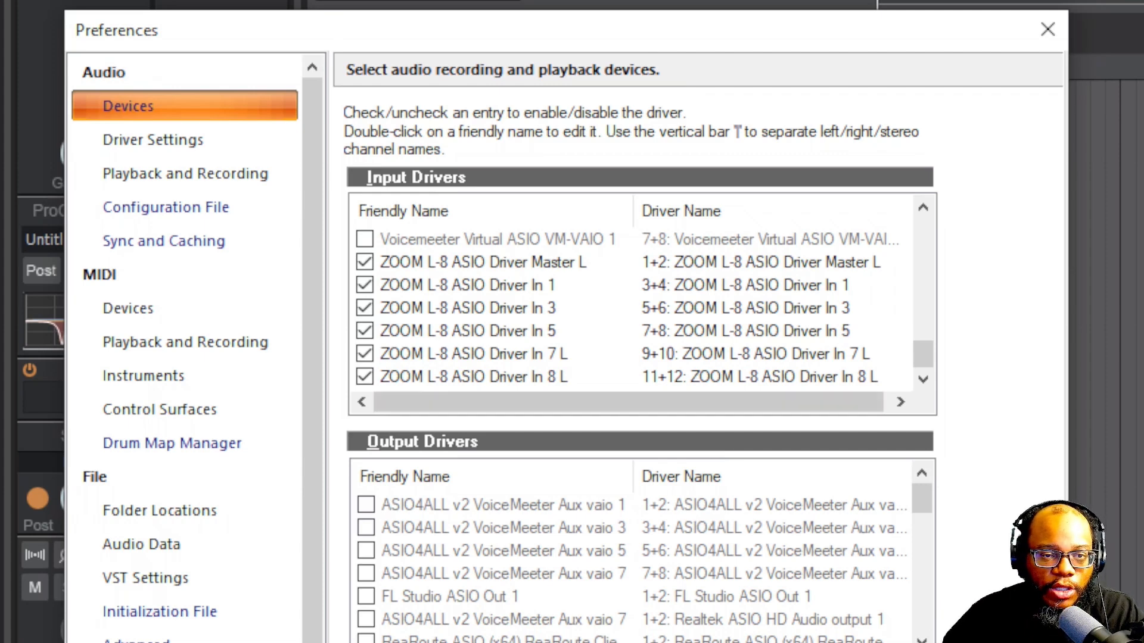
# Choose ZOOM L-8 ASIO Driver Out 3 as the playback timing master and close the preferences
pyautogui.click(192, 146)
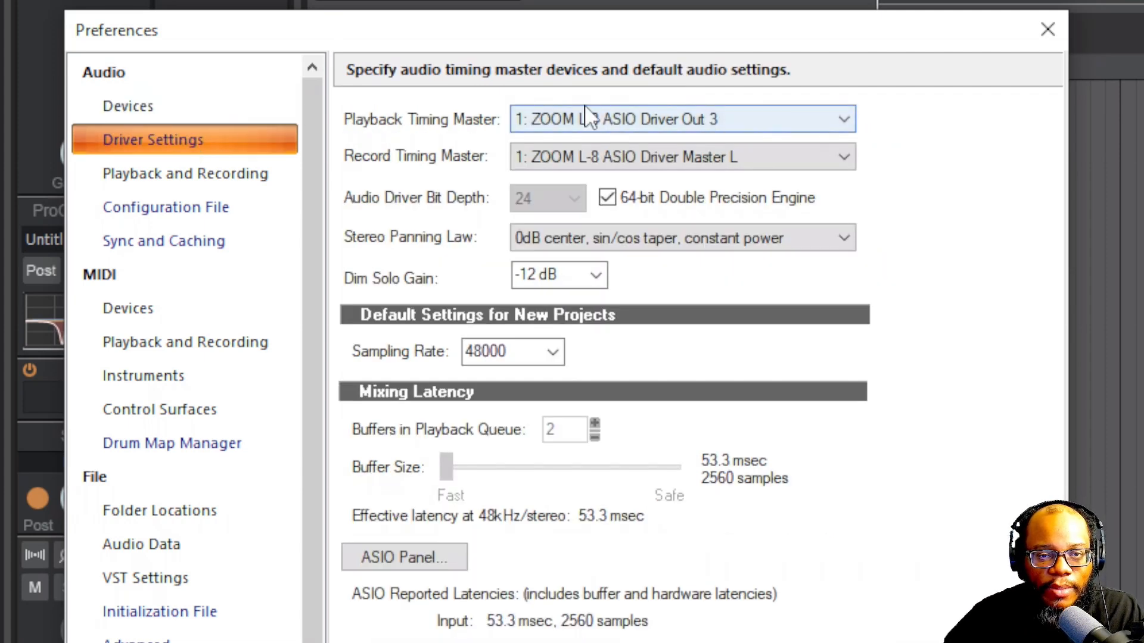
pyautogui.click(715, 118)
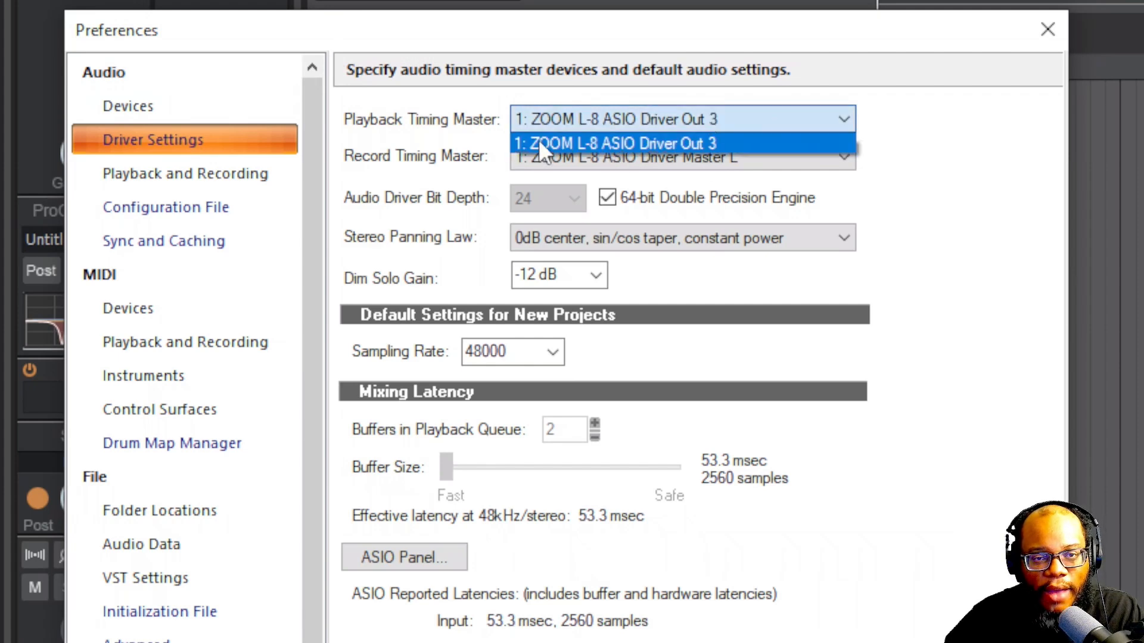
pyautogui.click(613, 144)
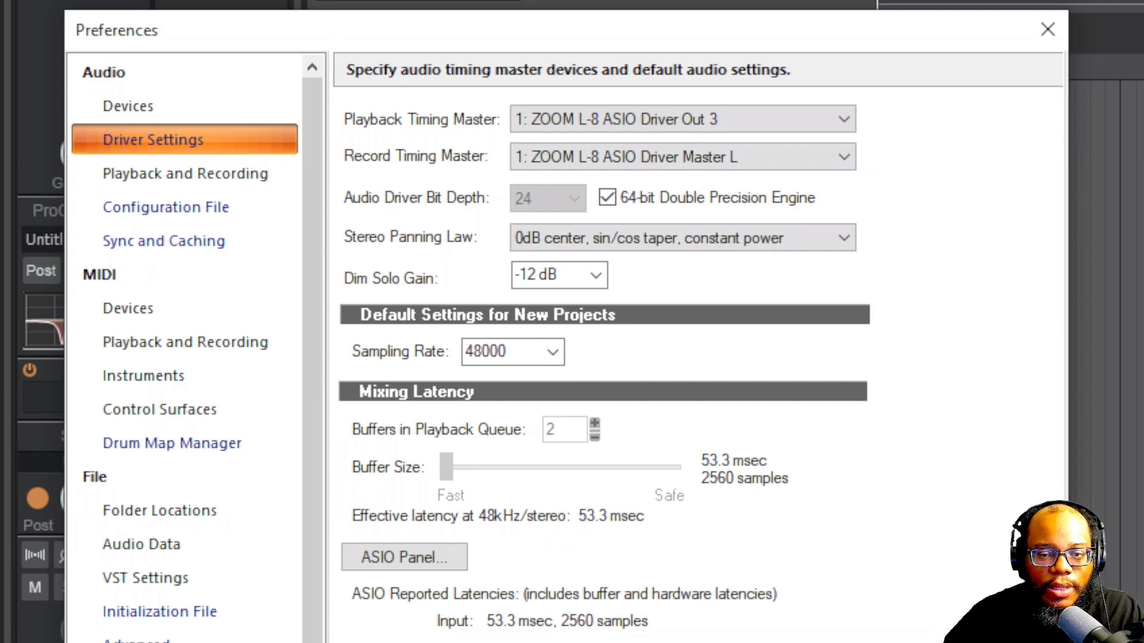
pyautogui.click(775, 642)
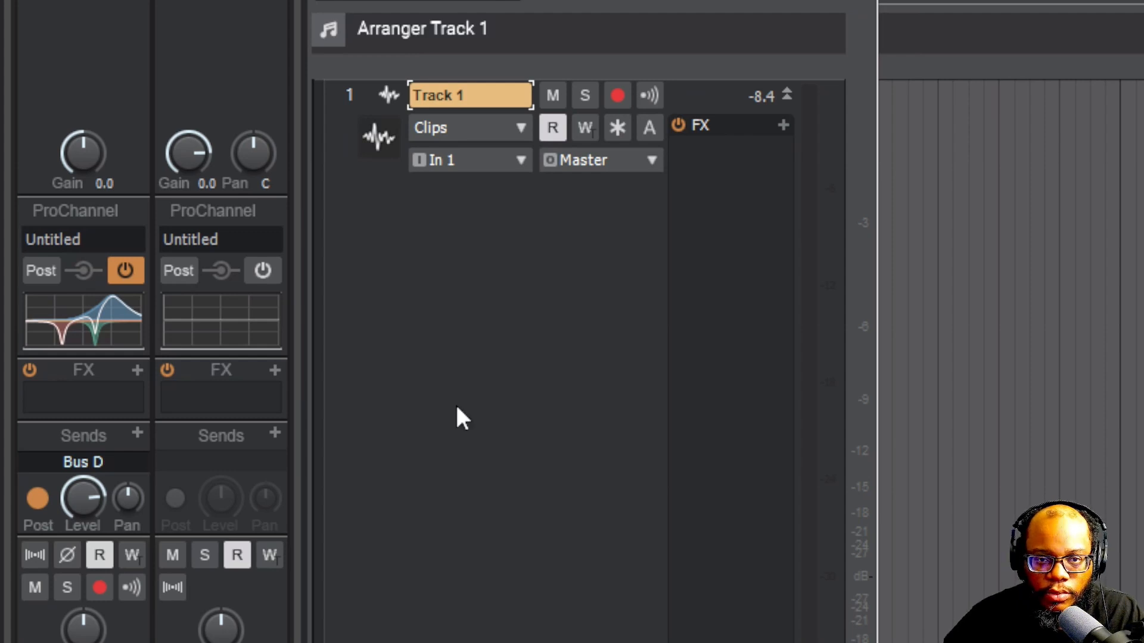
# Arm Track 1 for recording and check its input source options
pyautogui.click(617, 96)
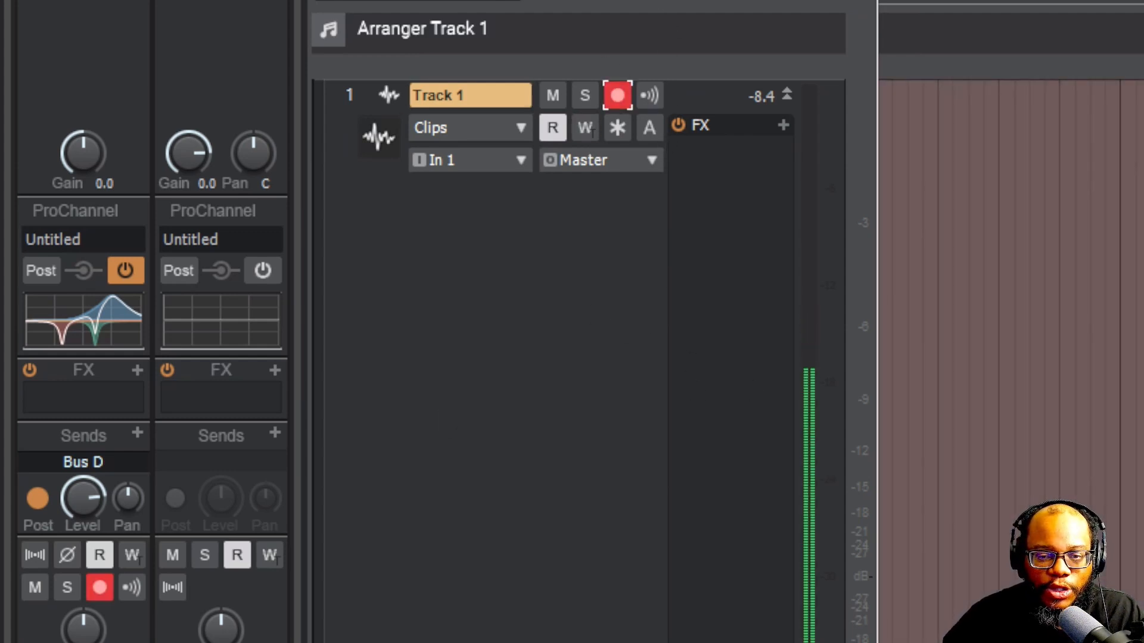
pyautogui.click(464, 164)
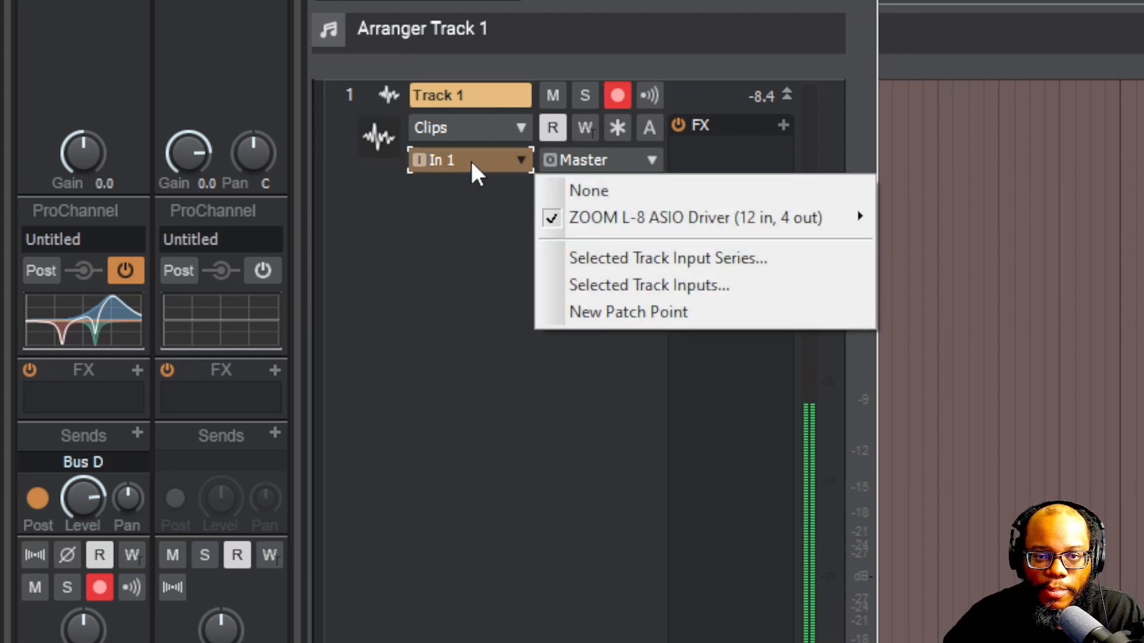
pyautogui.moveTo(576, 206)
pyautogui.click(459, 420)
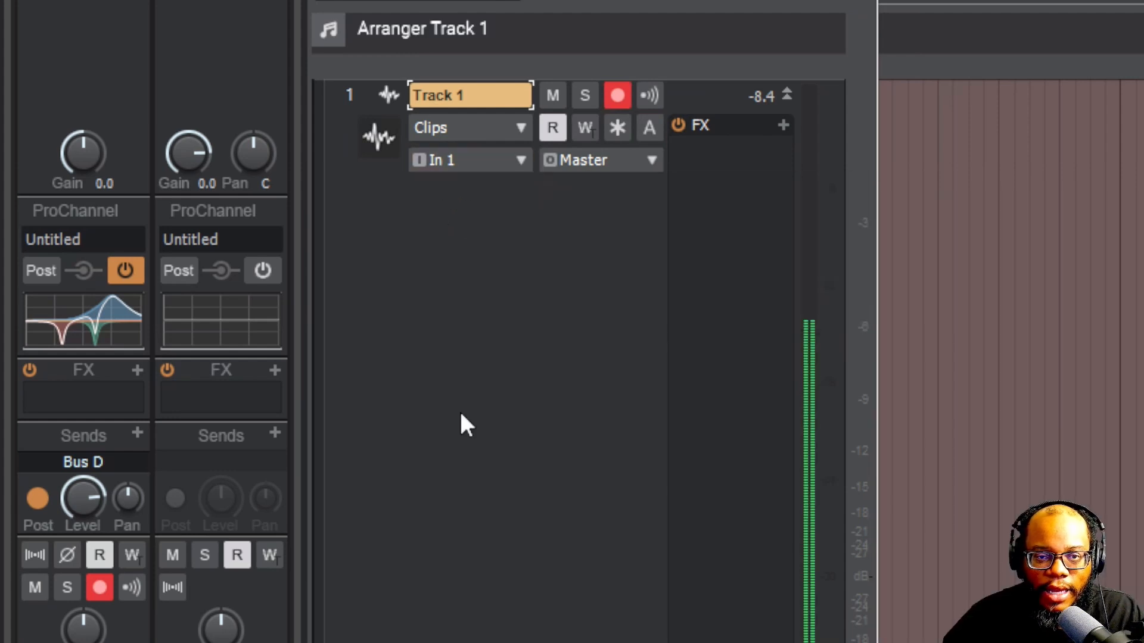
# Collapse Track 1 and insert a second audio track that uses In 1 of the ZOOM L-8 ASIO driver as input
pyautogui.click(788, 95)
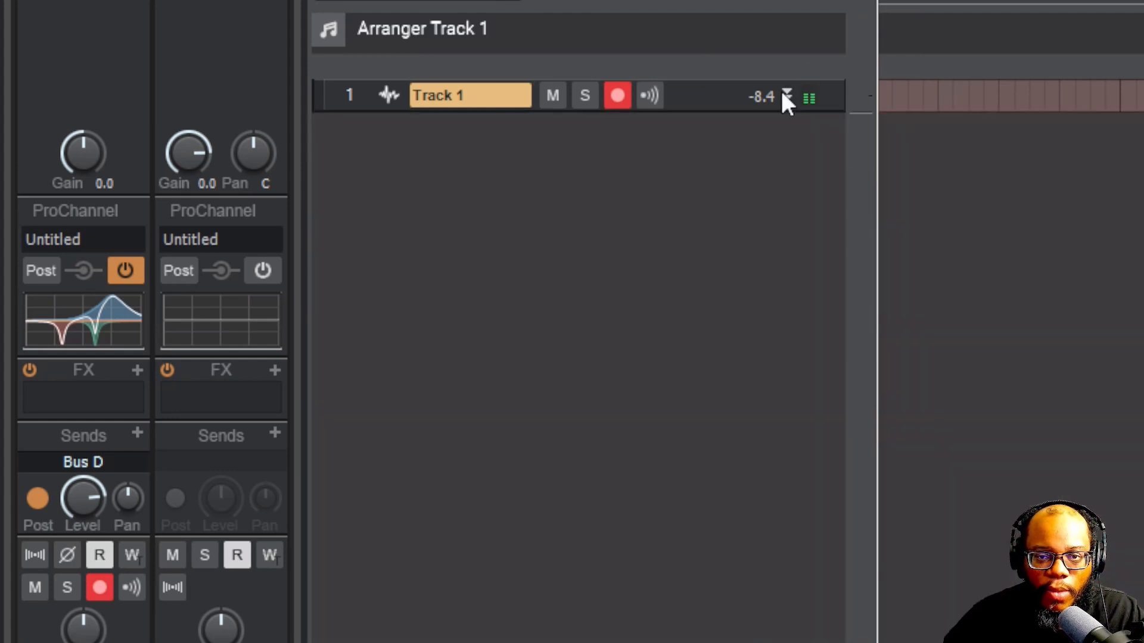
pyautogui.rightClick(429, 221)
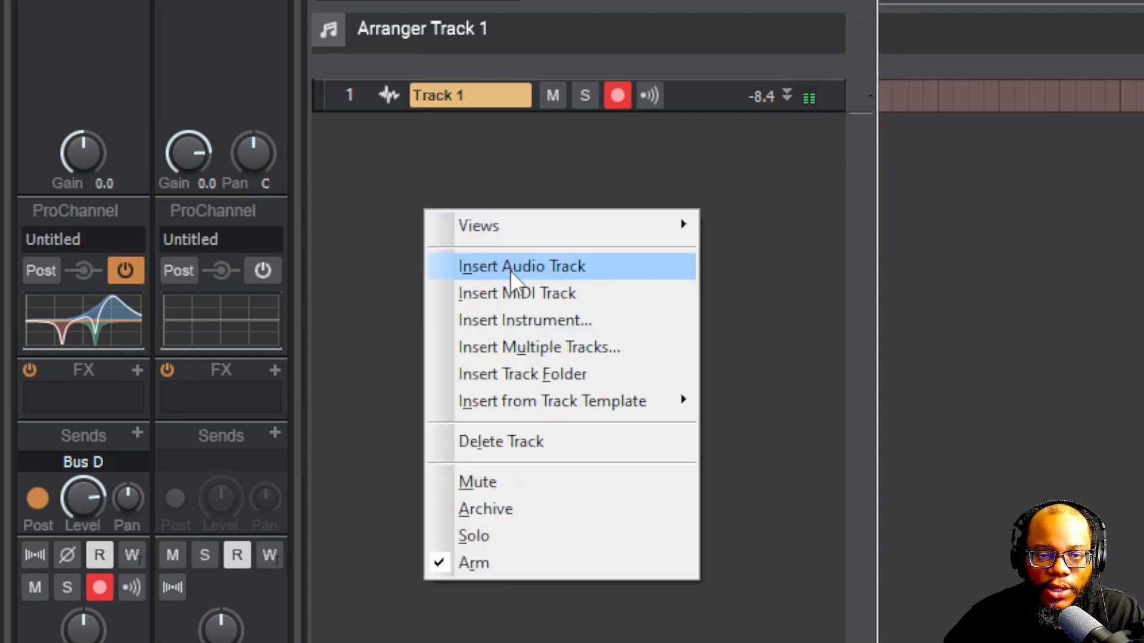
pyautogui.click(510, 271)
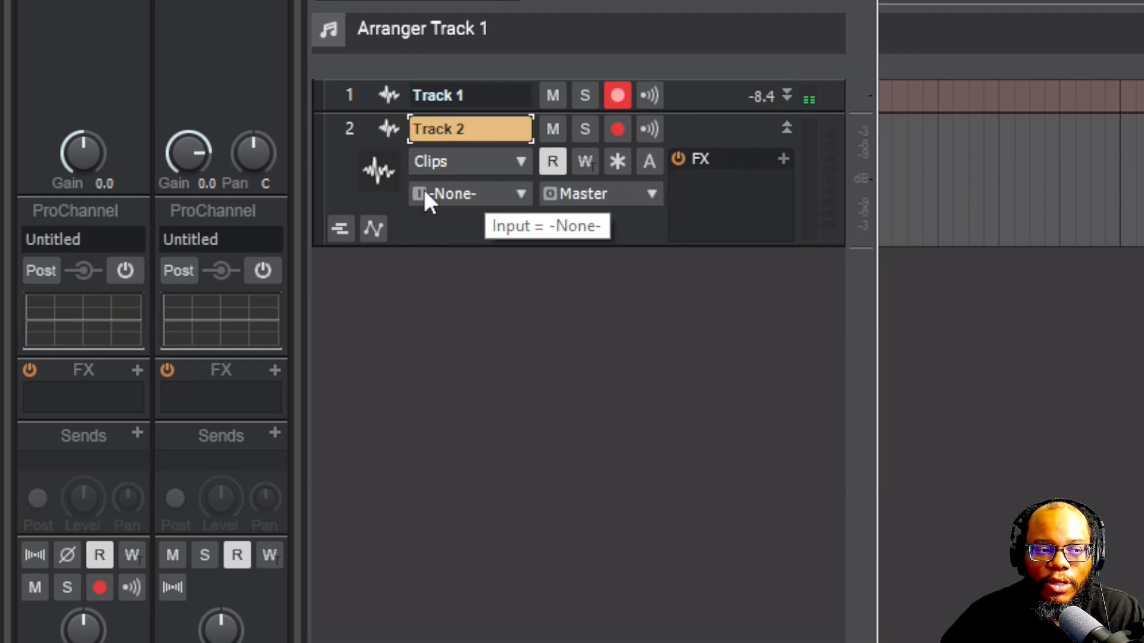
pyautogui.click(473, 191)
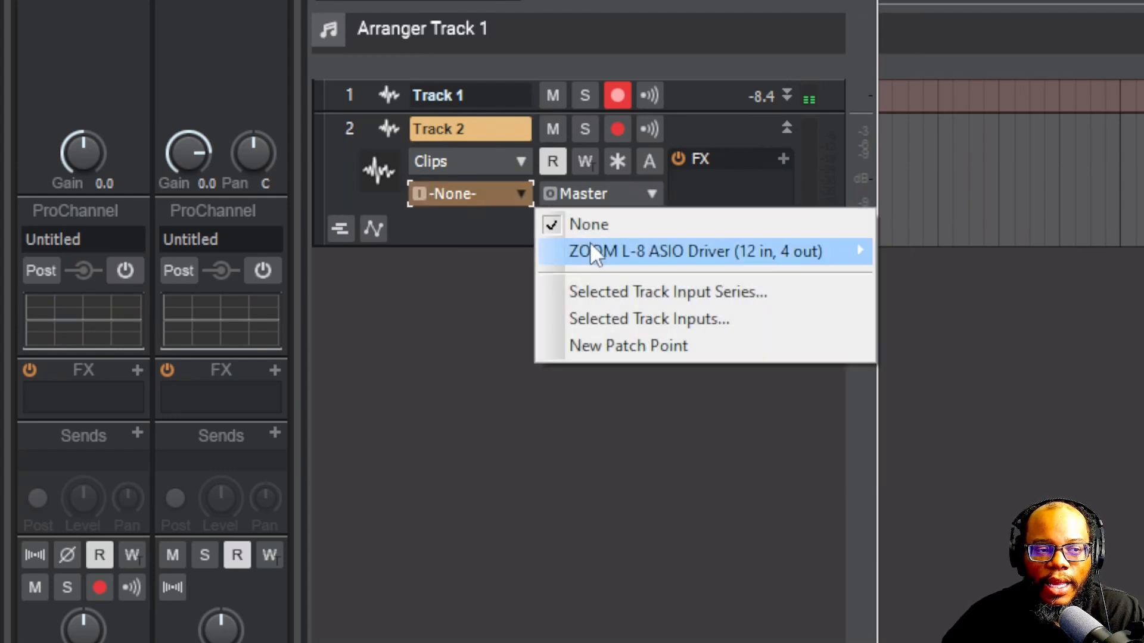
pyautogui.moveTo(591, 245)
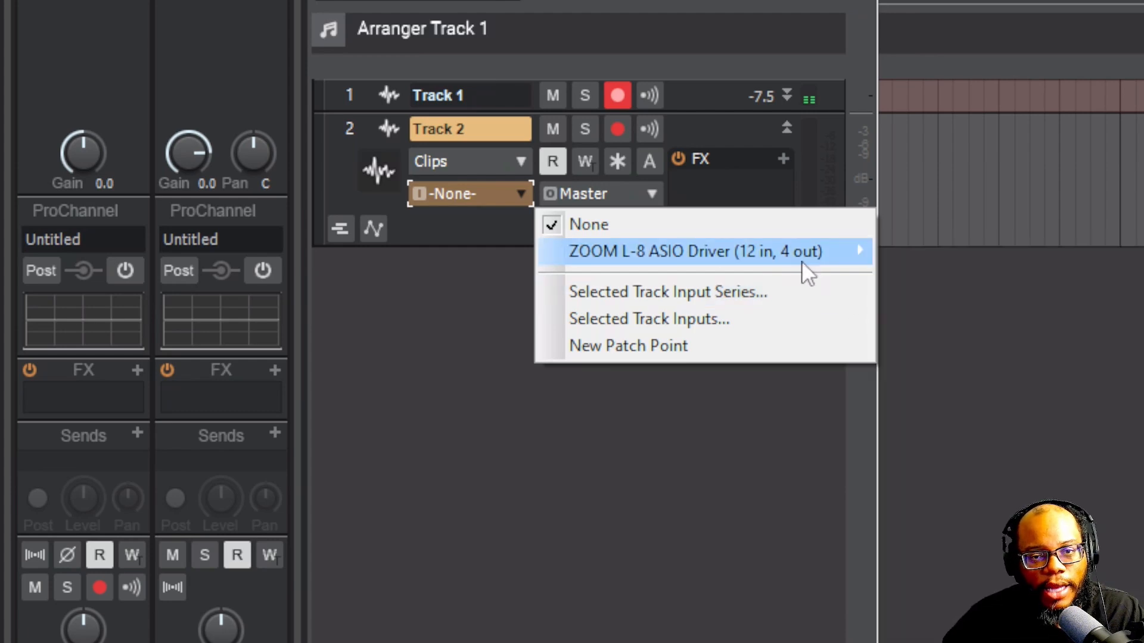
pyautogui.click(937, 335)
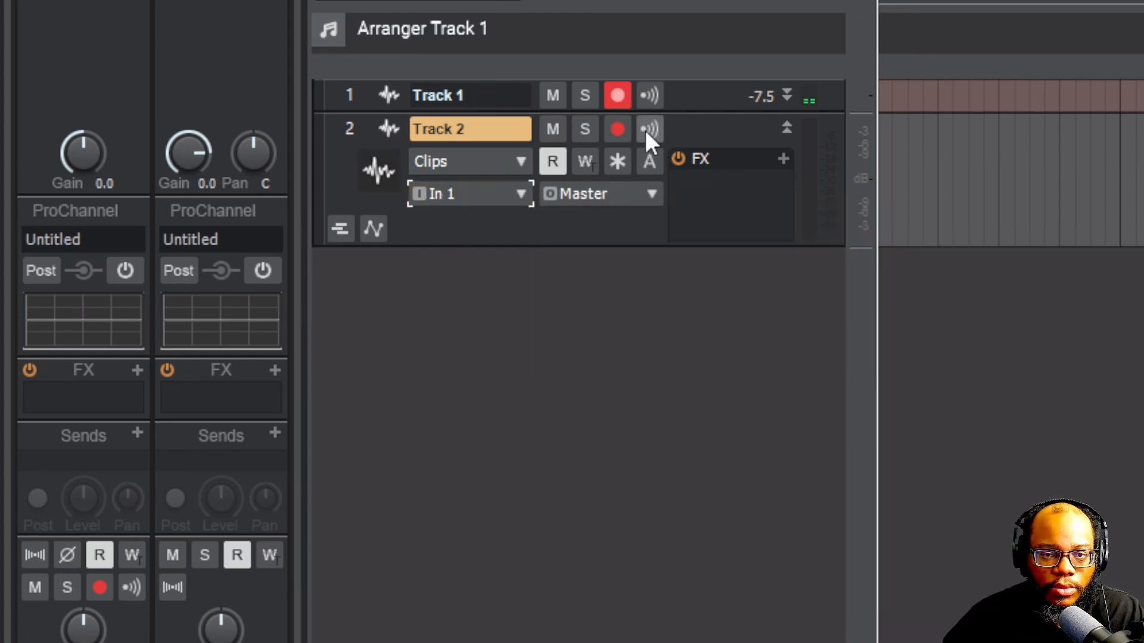
# Record a short take on Track 2 with only that track armed, and play the clip back
pyautogui.click(620, 127)
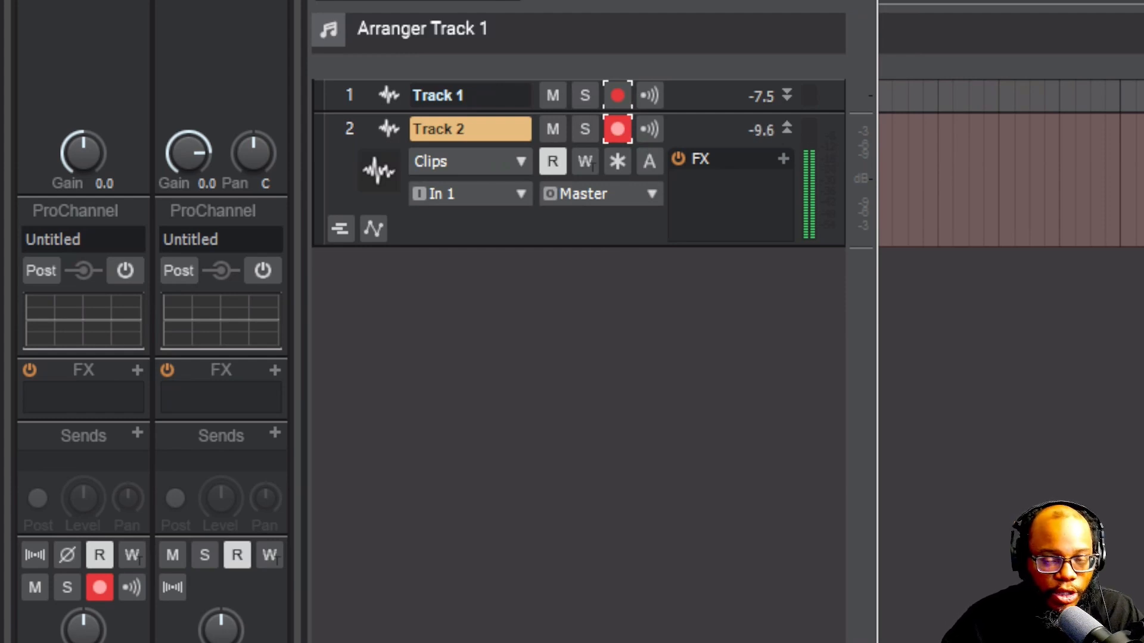
pyautogui.press('r')
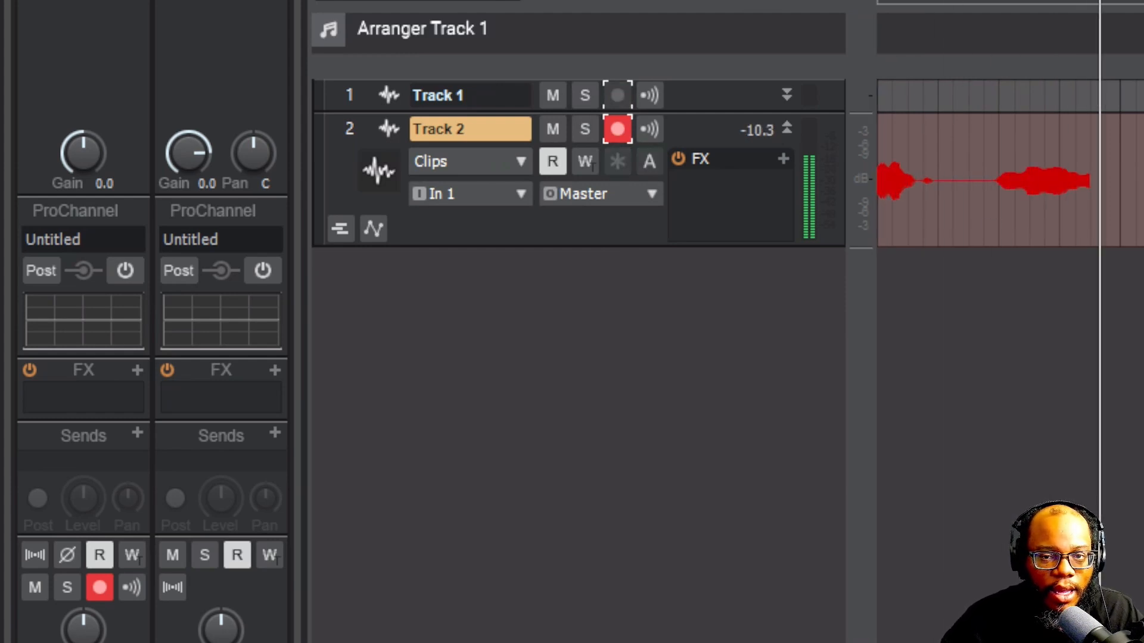
pyautogui.press('space')
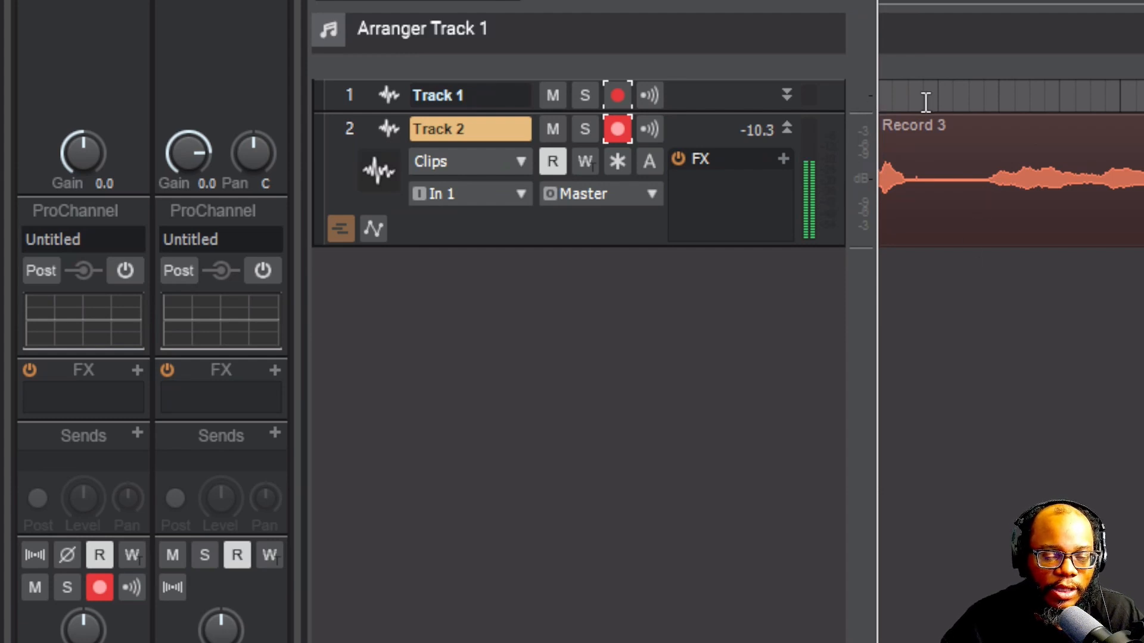
pyautogui.press('space')
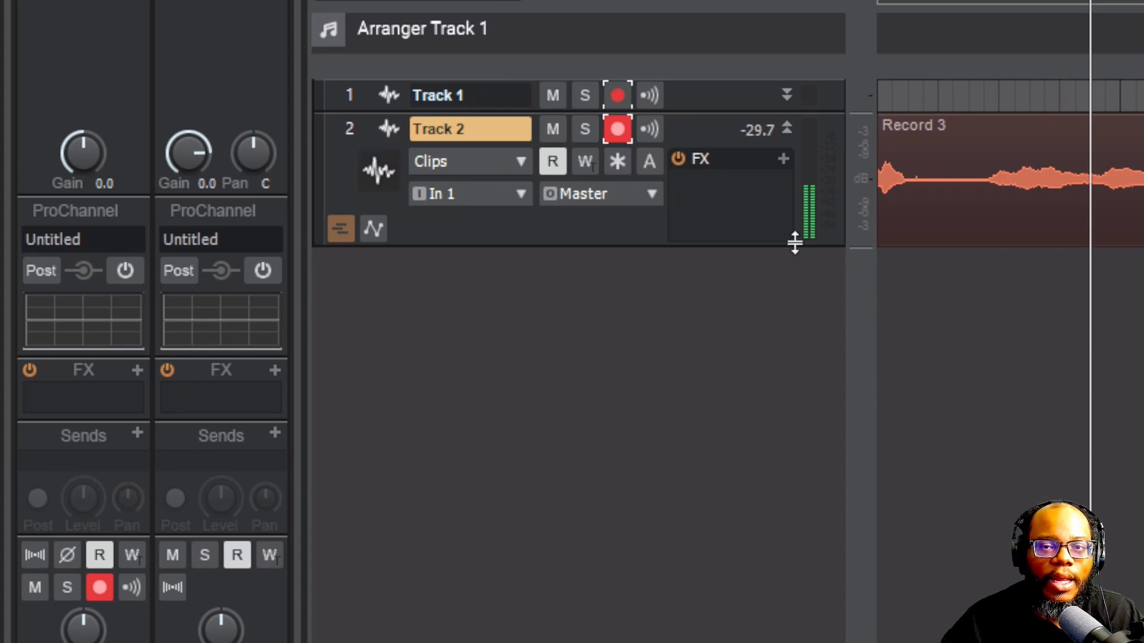
pyautogui.click(939, 122)
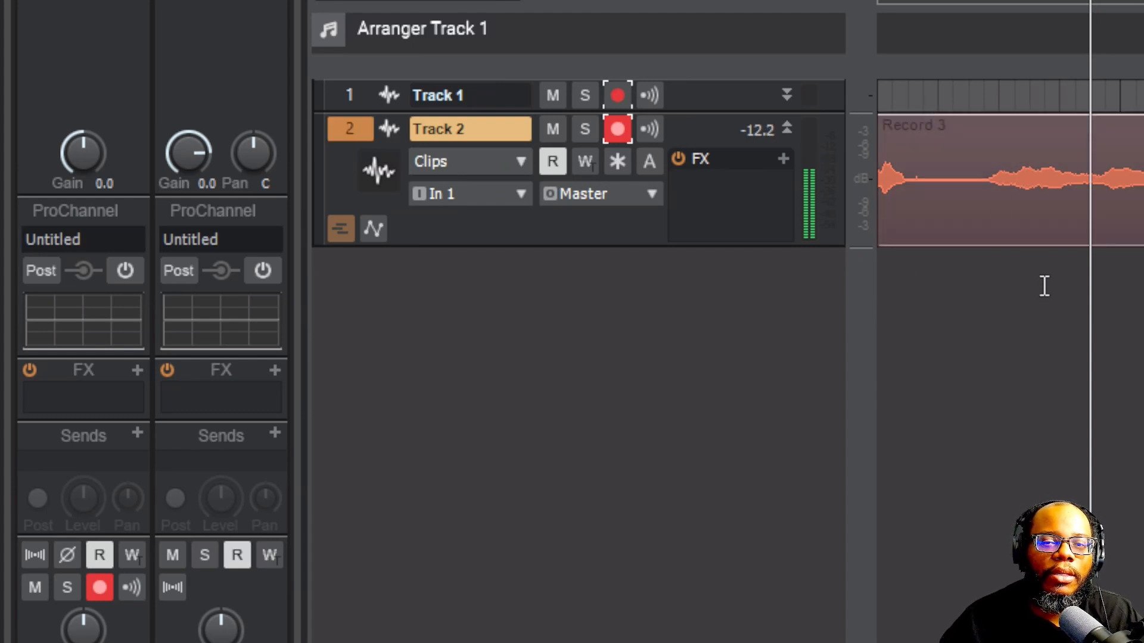